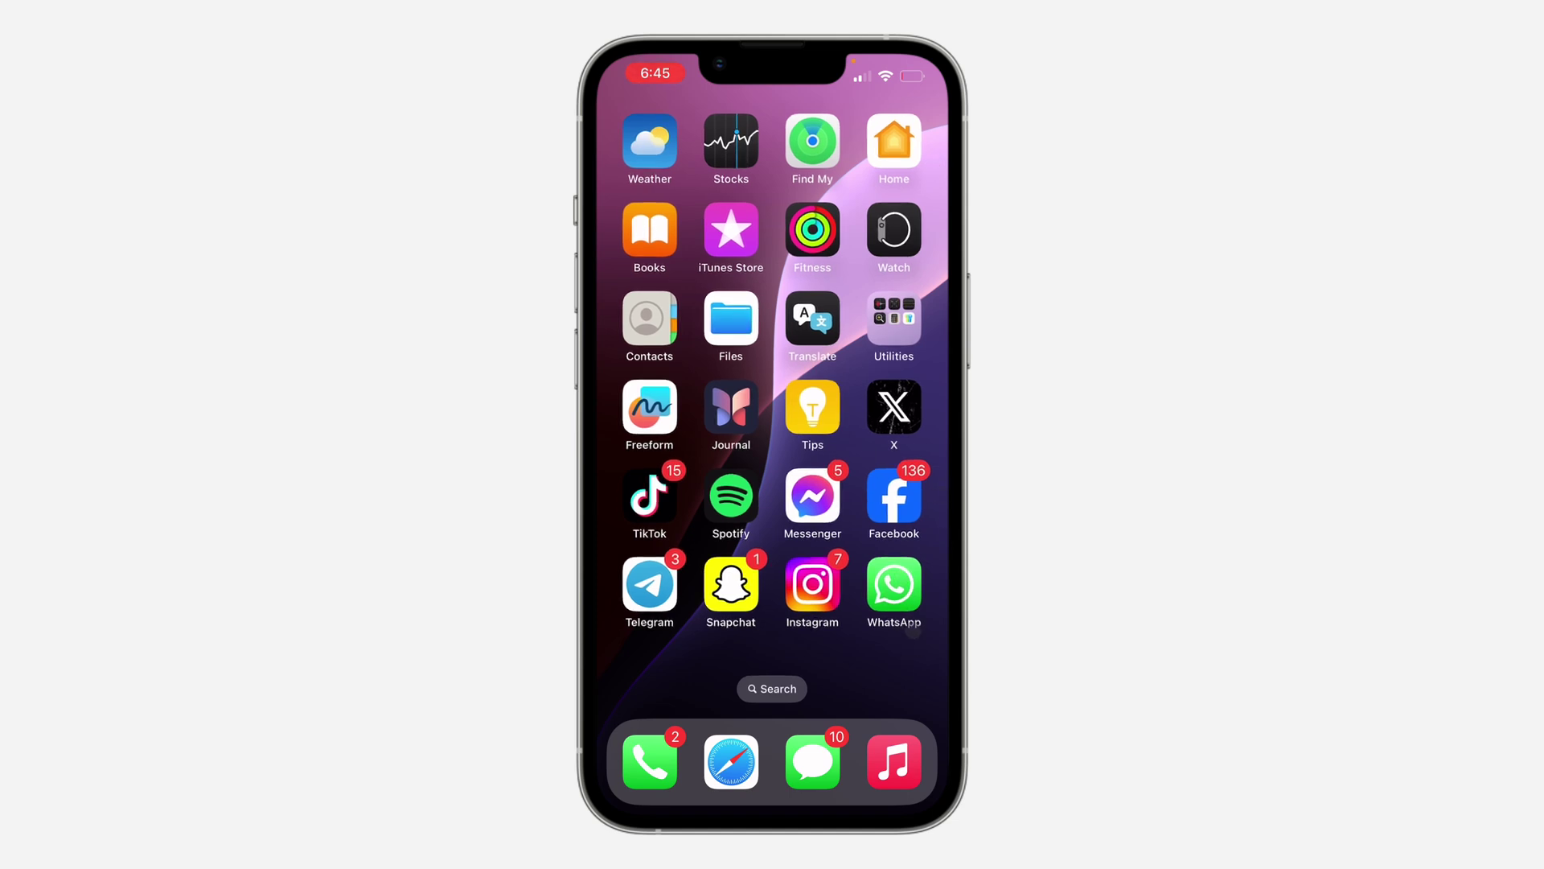
Launch WhatsApp to its Chats screen with the custom list filters.
{"action": "left_click", "coordinate": [896, 590]}
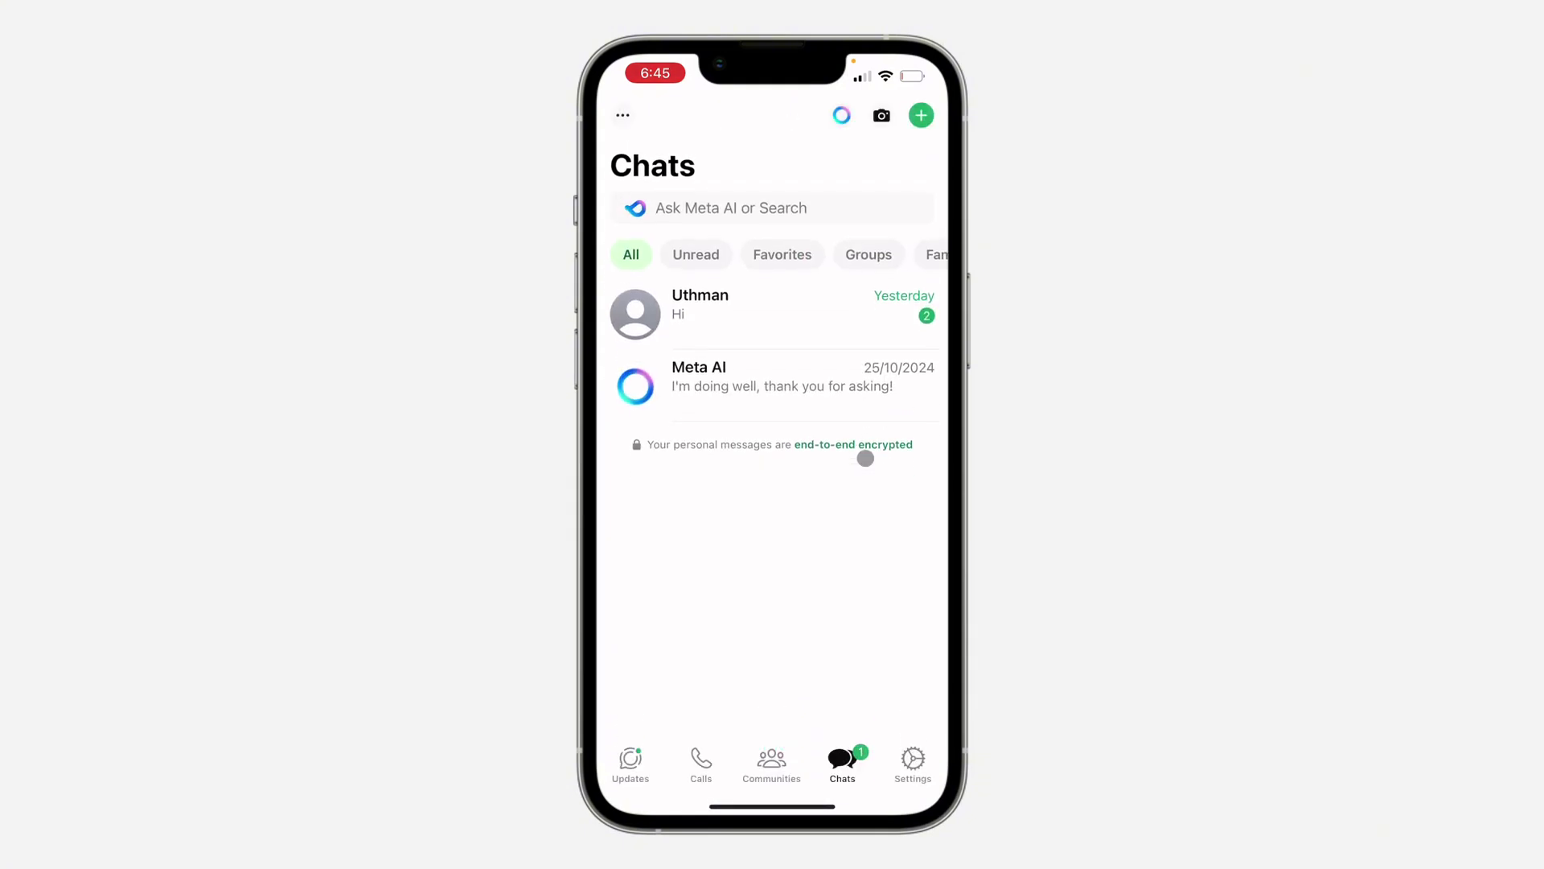
{"action": "scroll", "coordinate": [782, 246], "scroll_direction": "right", "scroll_amount": 3}
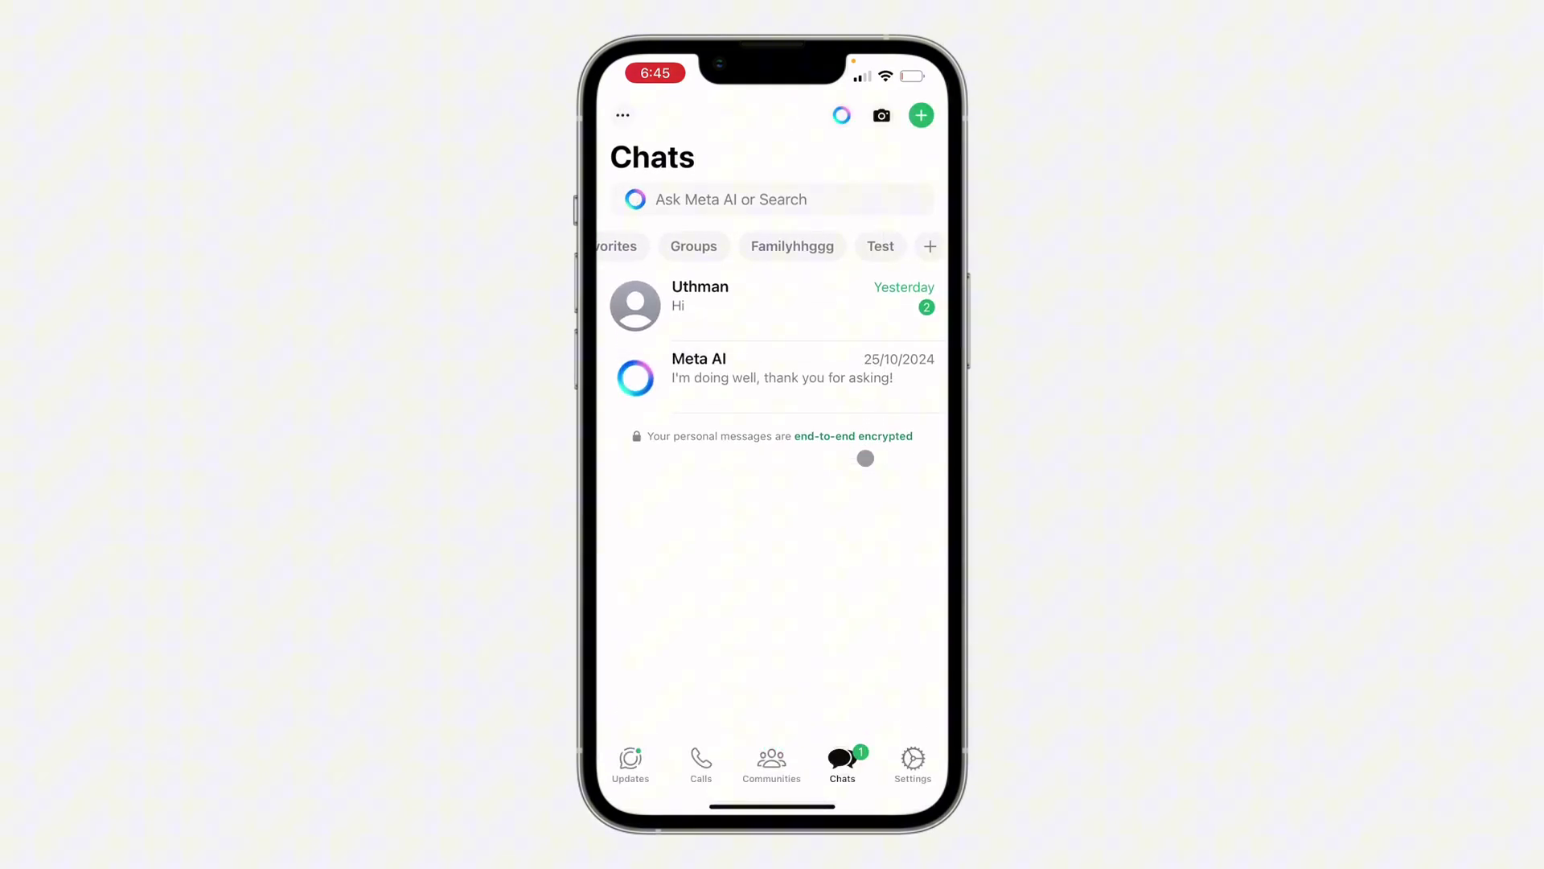
{"action": "scroll", "coordinate": [781, 246], "scroll_direction": "right", "scroll_amount": 2}
{"action": "scroll", "coordinate": [782, 246], "scroll_direction": "left", "scroll_amount": 4}
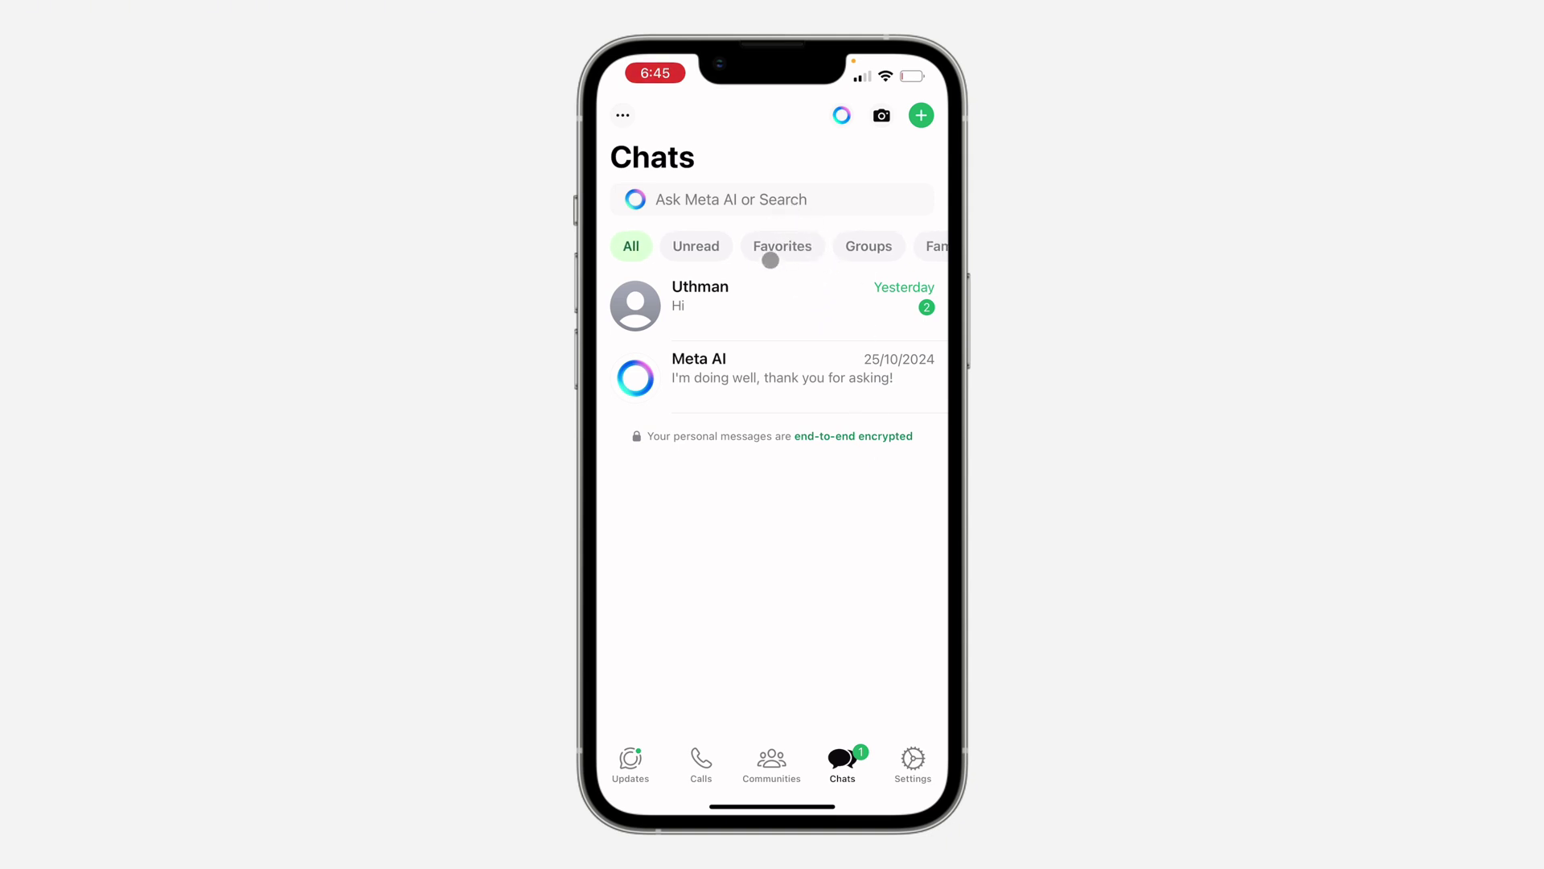
{"action": "scroll", "coordinate": [771, 259], "scroll_direction": "right", "scroll_amount": 3}
{"action": "scroll", "coordinate": [821, 246], "scroll_direction": "right", "scroll_amount": 2}
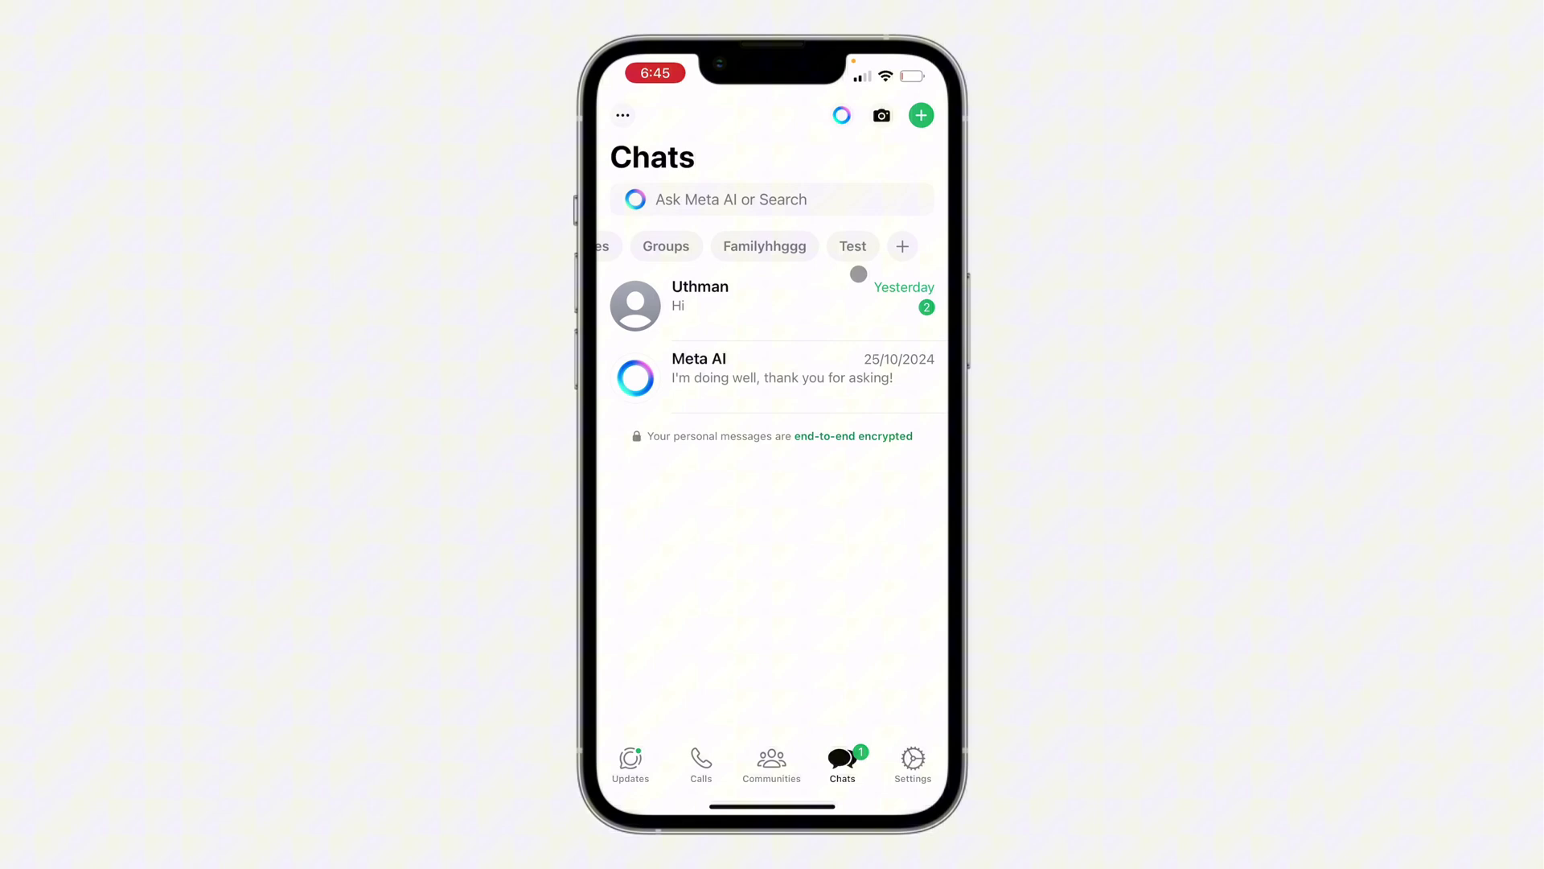
Filter chats by the Test list and open its Manage Test screen.
{"action": "left_click", "coordinate": [861, 254]}
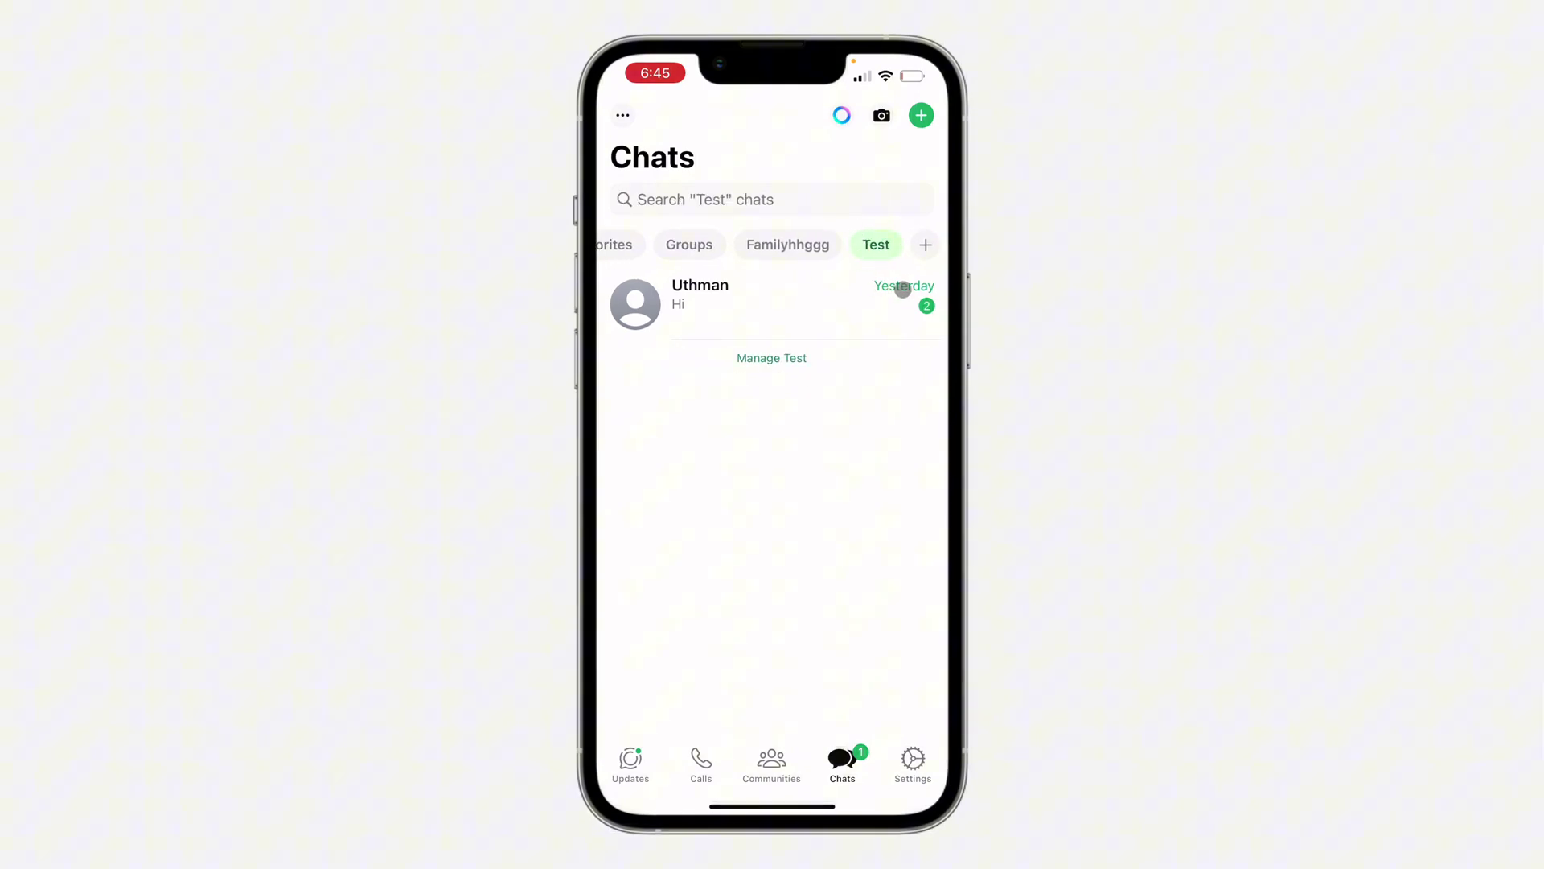
{"action": "left_click", "coordinate": [889, 250]}
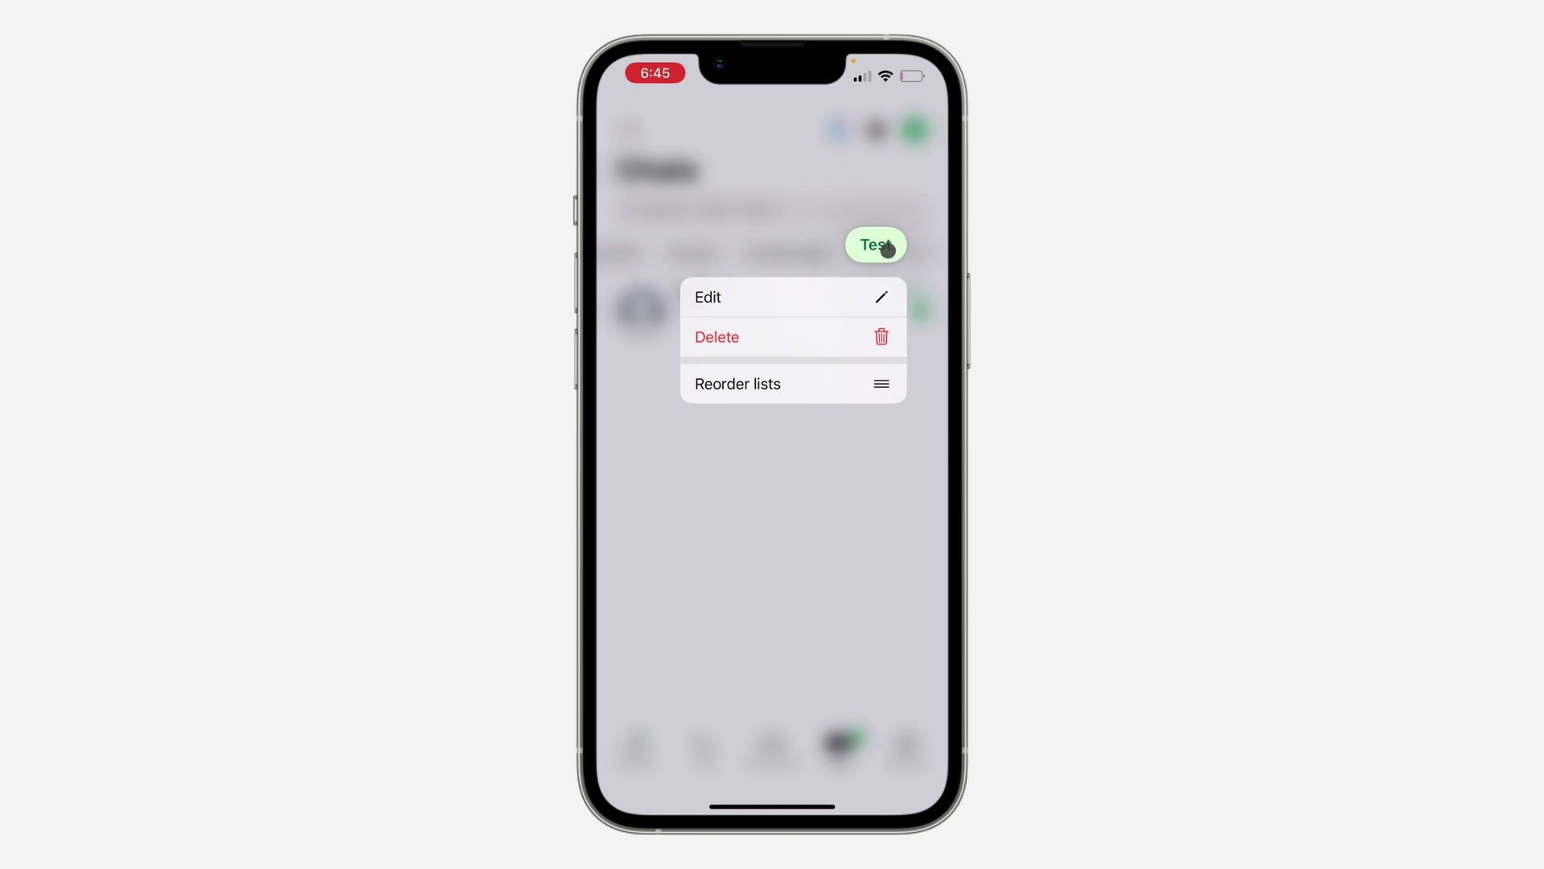
{"action": "left_click", "coordinate": [867, 297]}
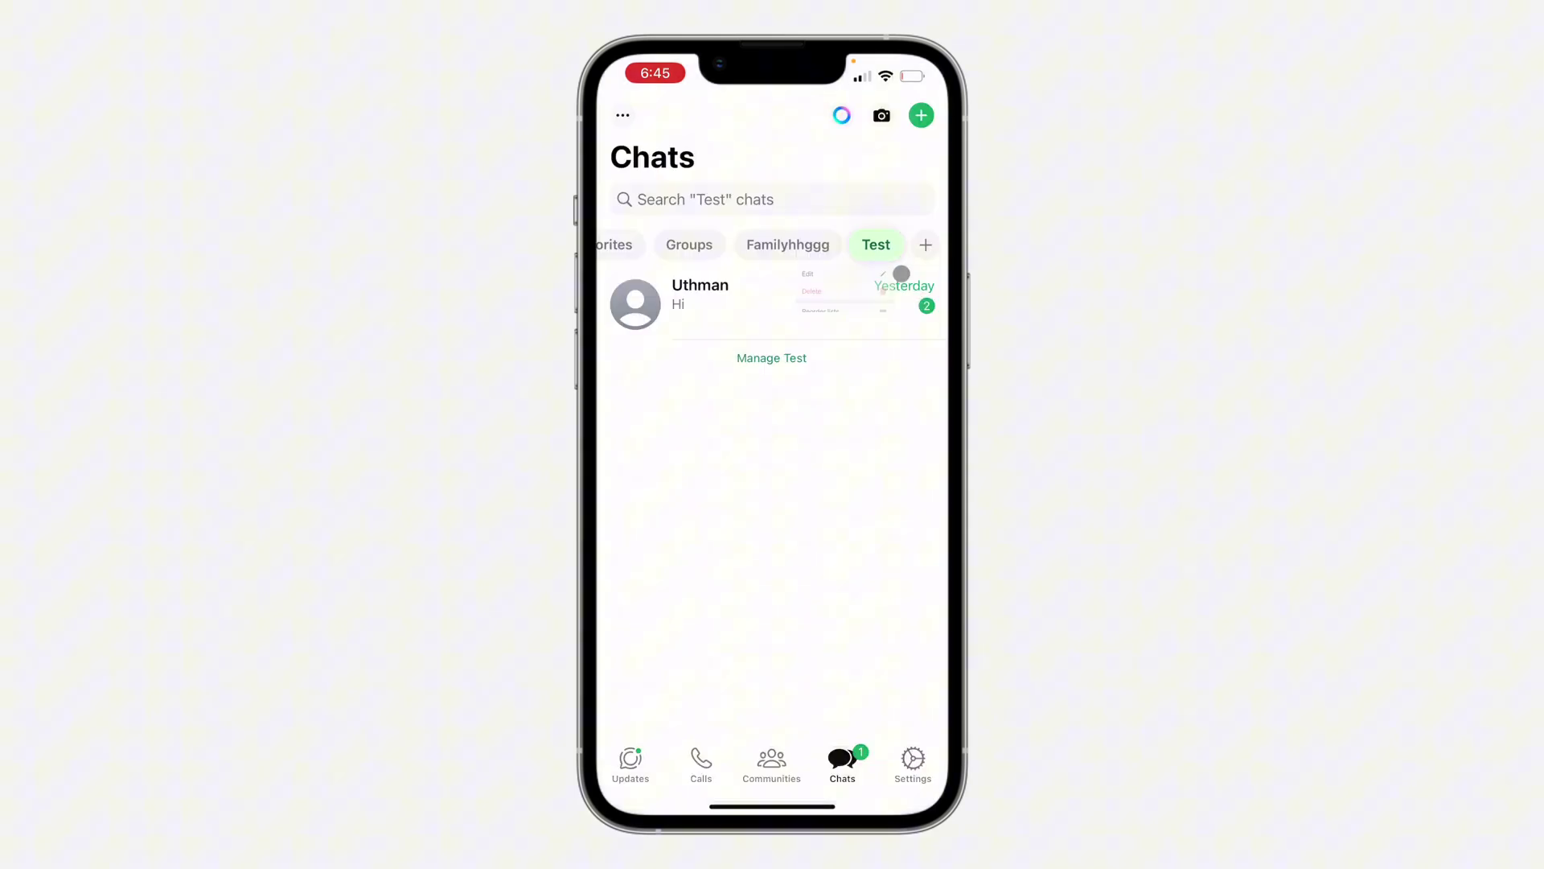
{"action": "scroll", "coordinate": [833, 345], "scroll_direction": "down", "scroll_amount": 2}
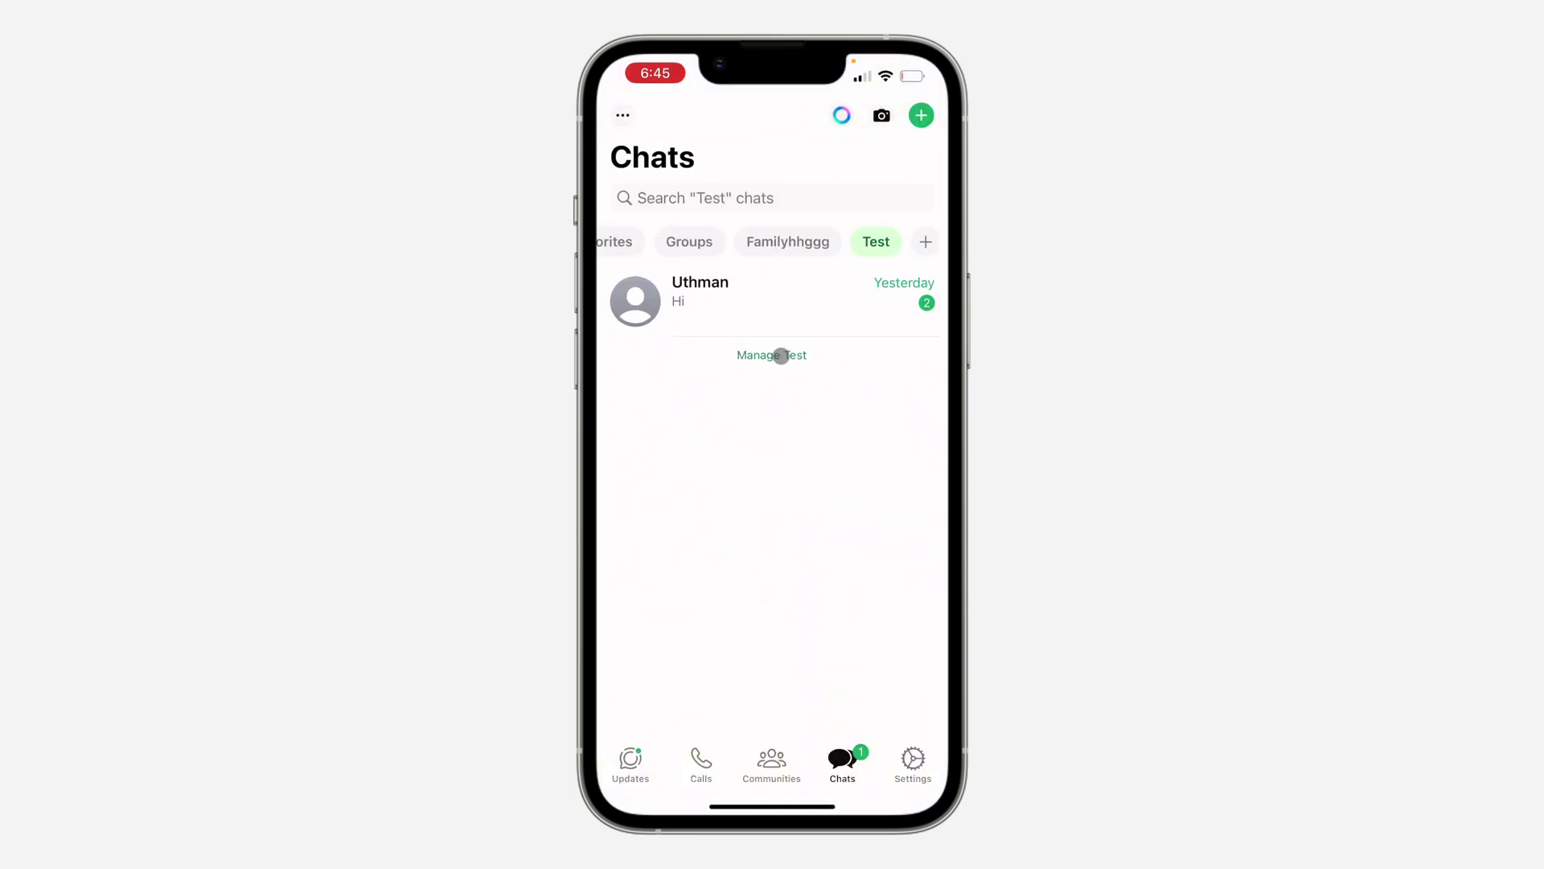
{"action": "left_click", "coordinate": [763, 357]}
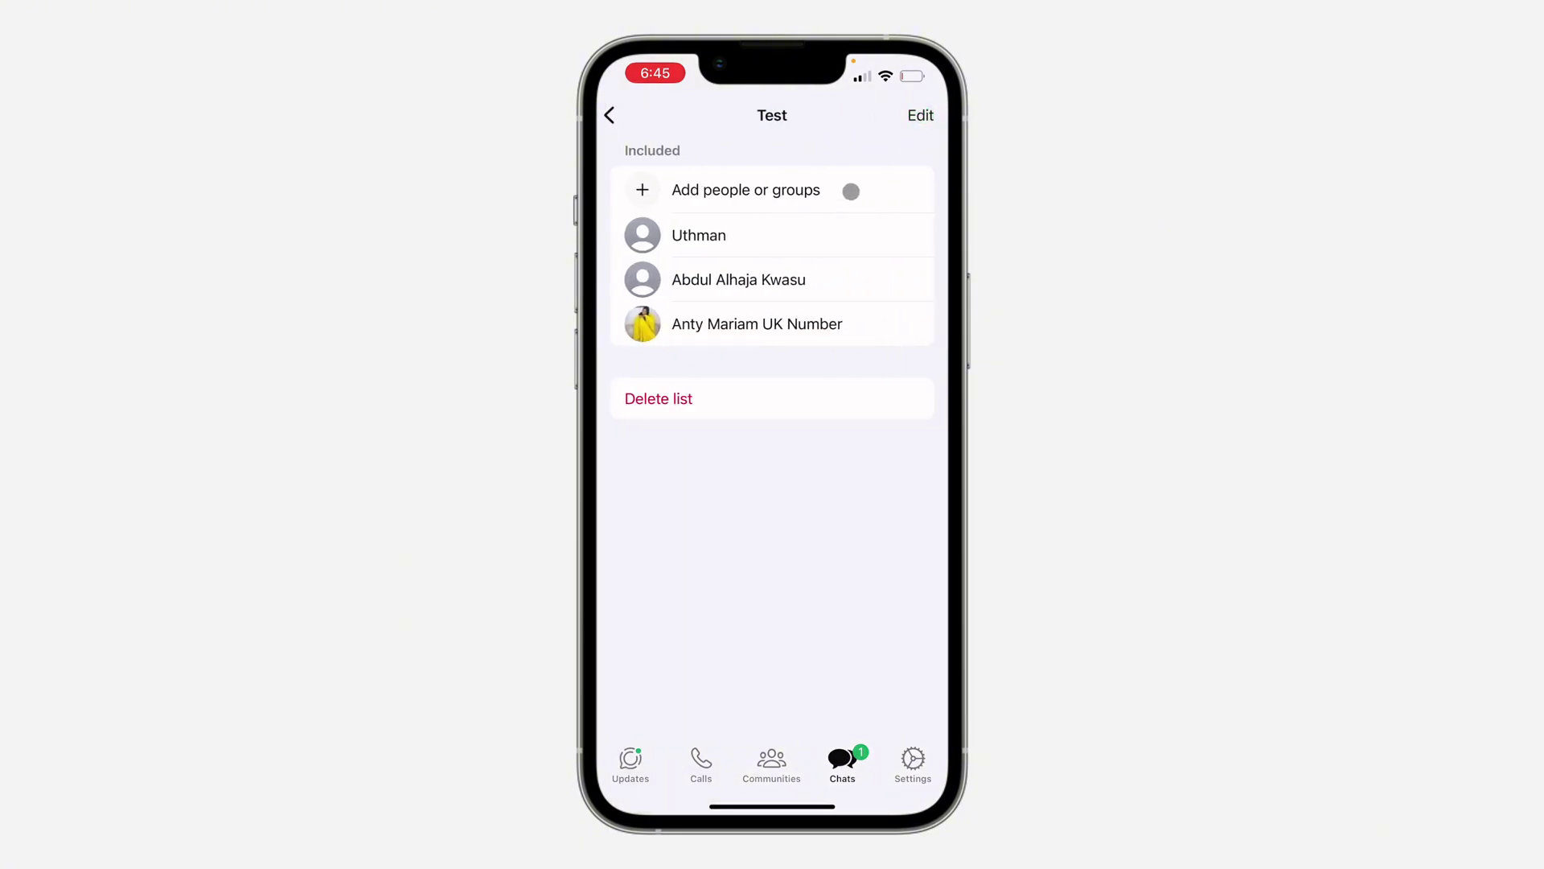
Pick Capcut Pro, Chocolate Seller, Confidential Delivery Service and Akin Cs for the Test list.
{"action": "left_click", "coordinate": [851, 192]}
{"action": "left_click", "coordinate": [910, 480]}
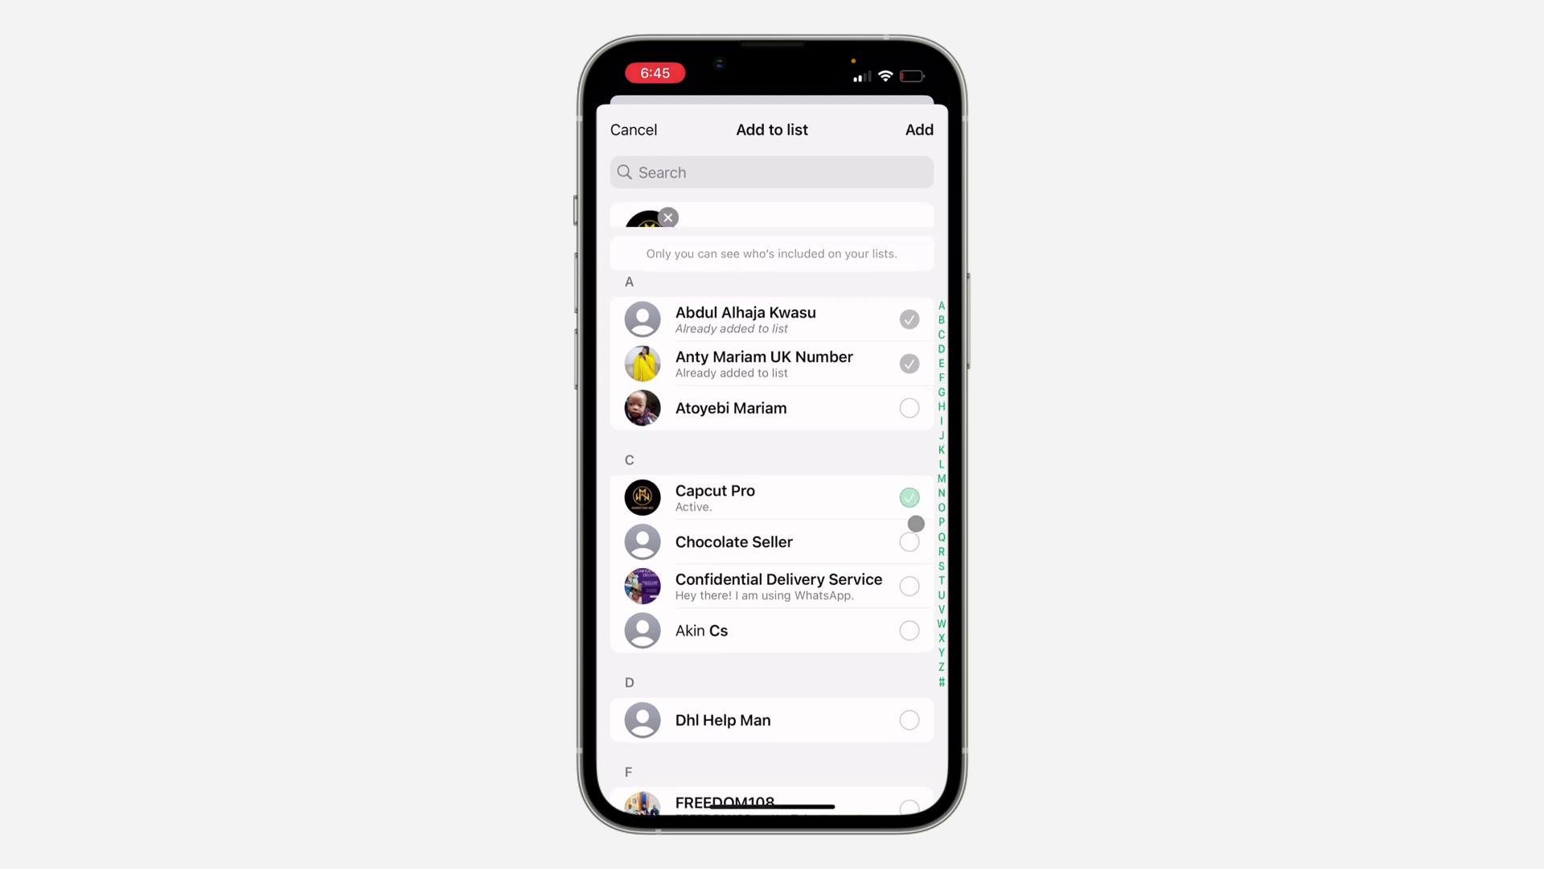
{"action": "left_click", "coordinate": [909, 579]}
{"action": "left_click", "coordinate": [910, 625]}
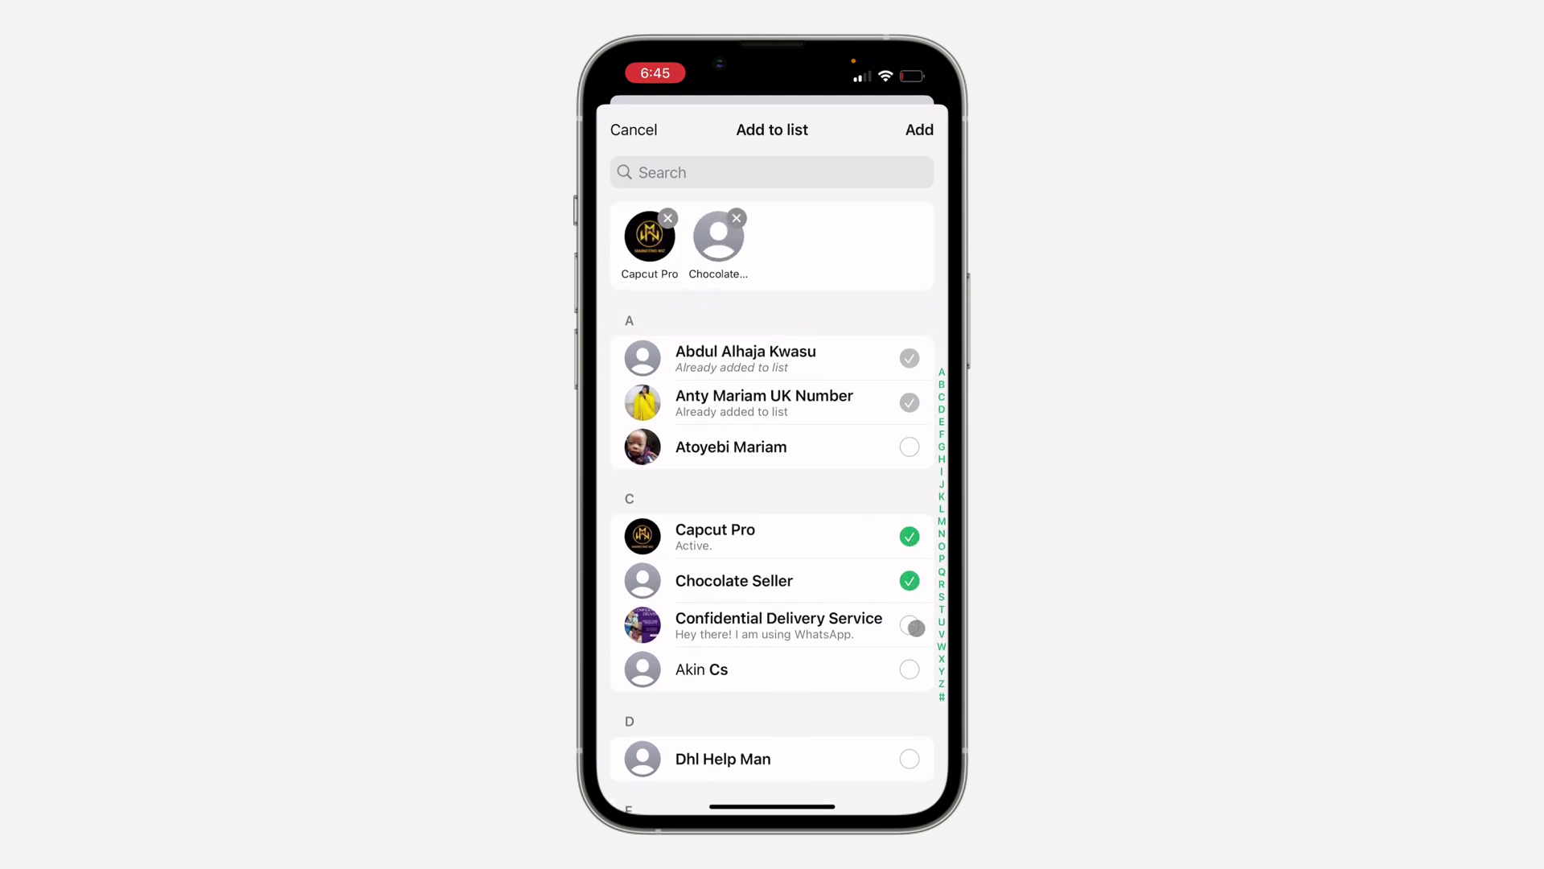
{"action": "left_click", "coordinate": [909, 668]}
Search the contacts with 'H' and pick Dhl Help Man.
{"action": "left_click", "coordinate": [811, 171]}
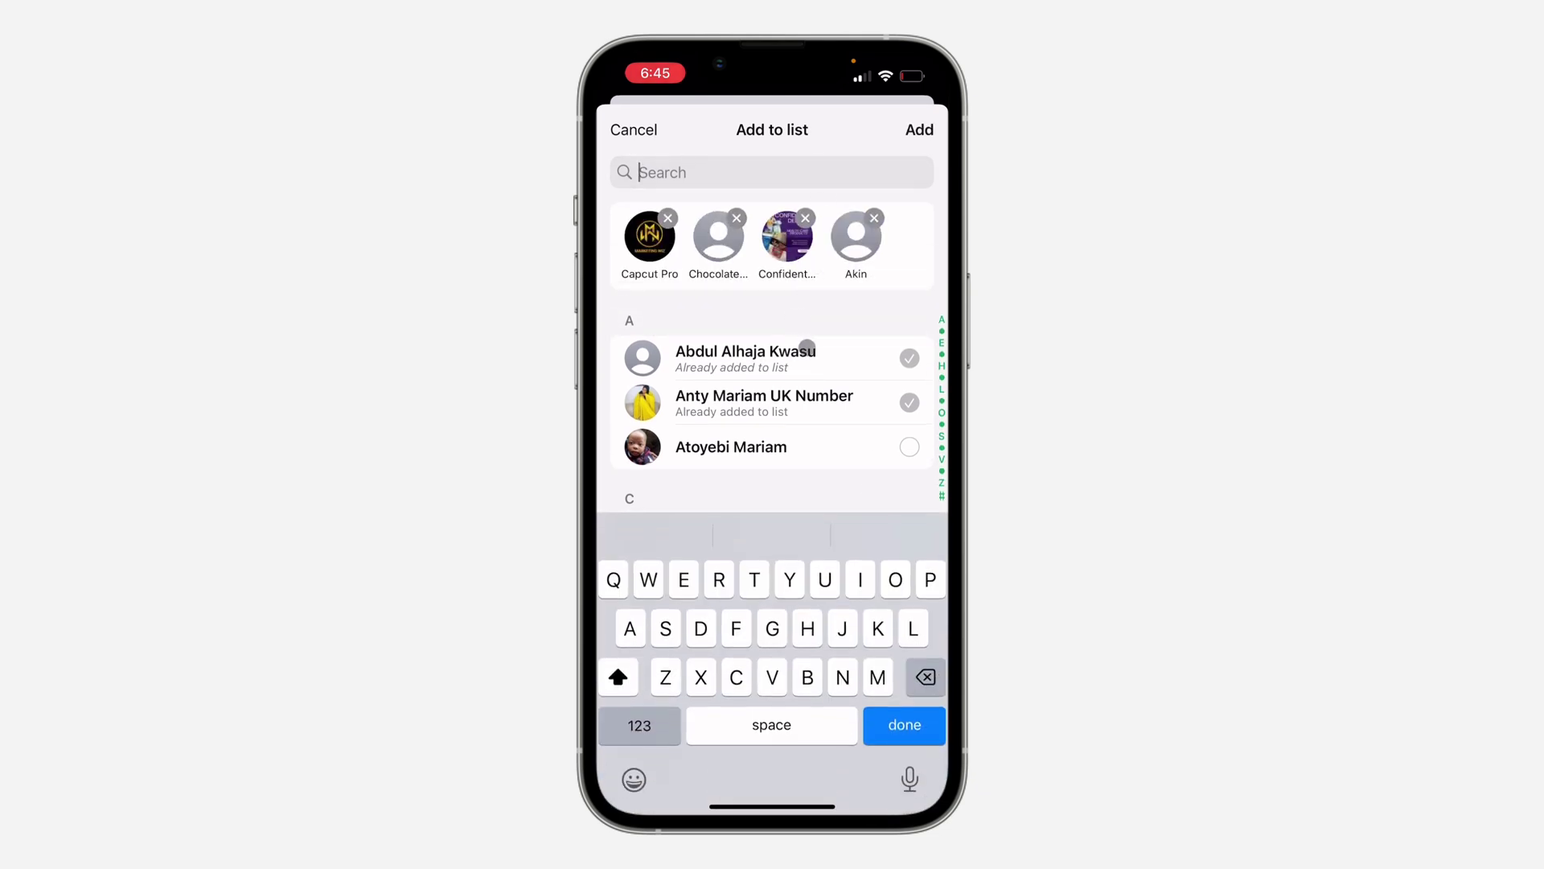
{"action": "left_click", "coordinate": [807, 628]}
{"action": "left_click", "coordinate": [925, 676]}
{"action": "type", "text": "H"}
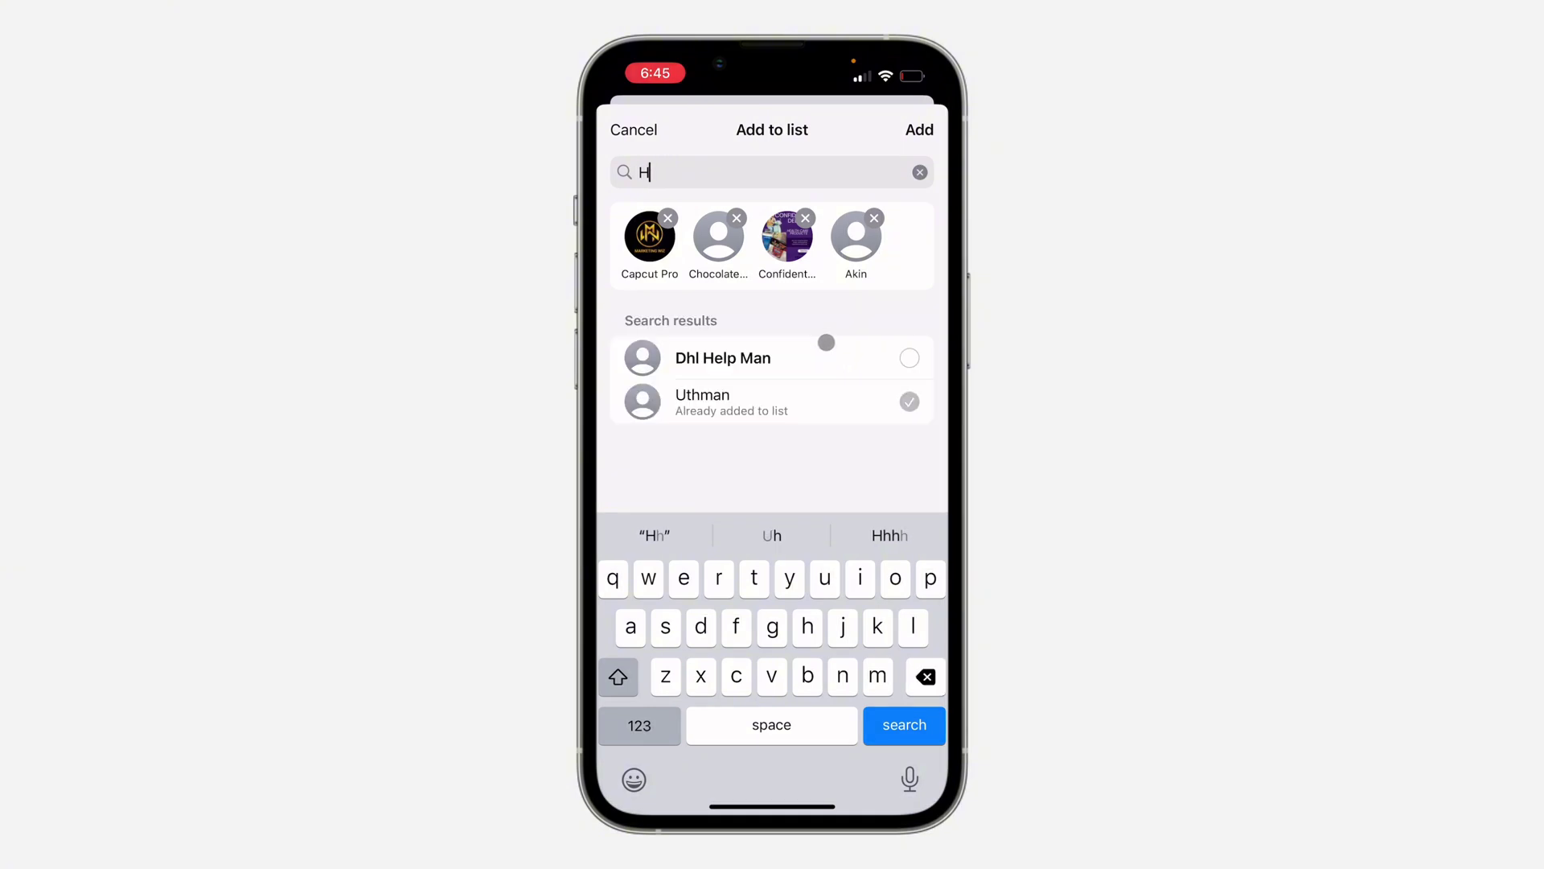
{"action": "left_click", "coordinate": [909, 357]}
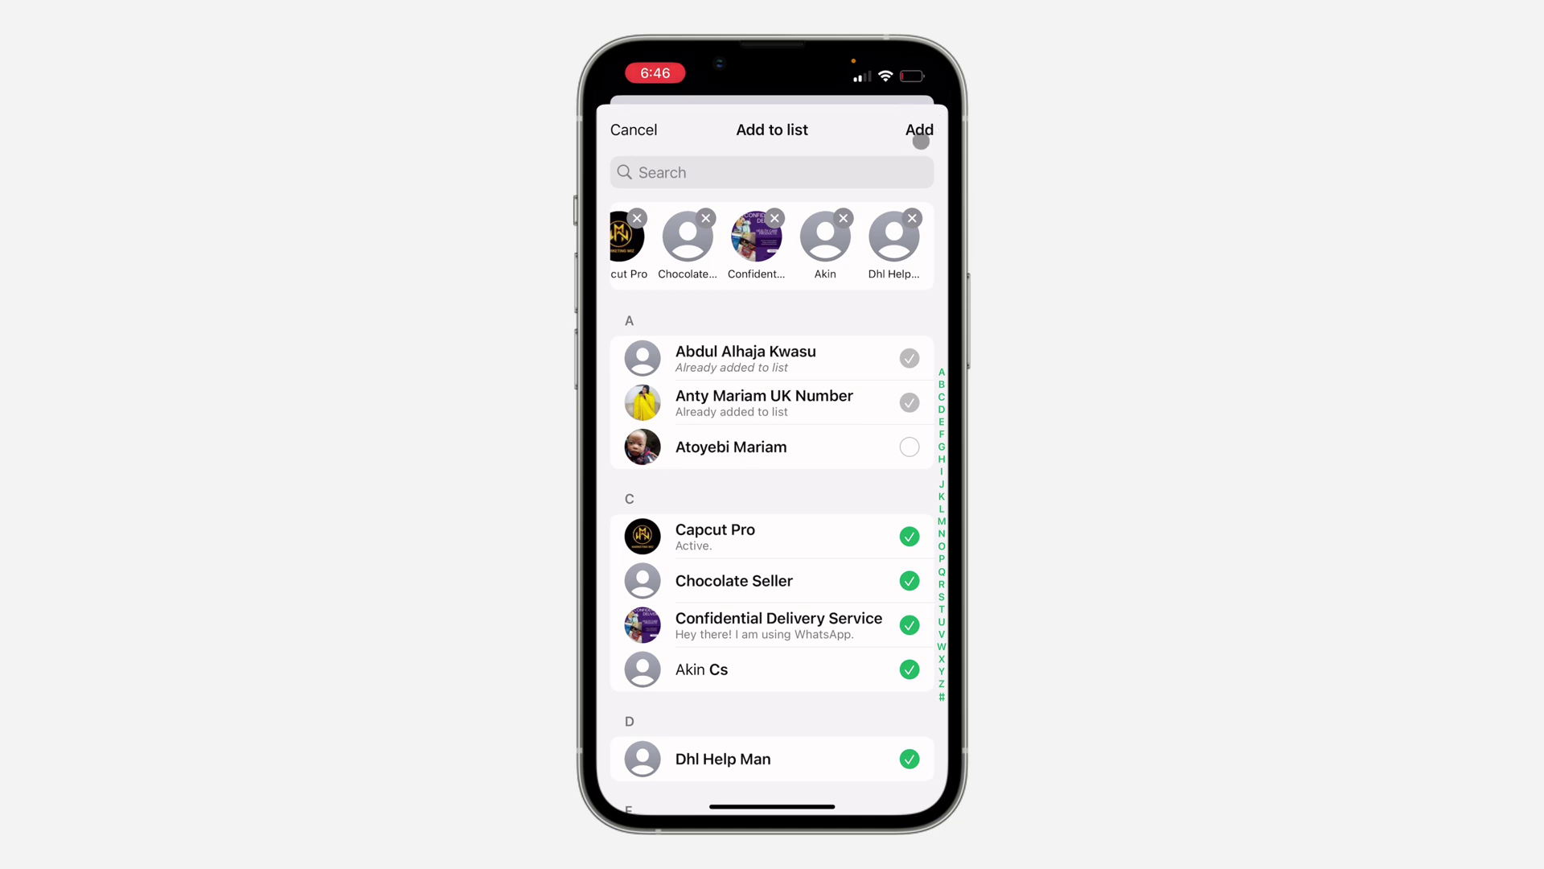
Confirm adding the five picked contacts to Test and return to Chats.
{"action": "left_click", "coordinate": [920, 129]}
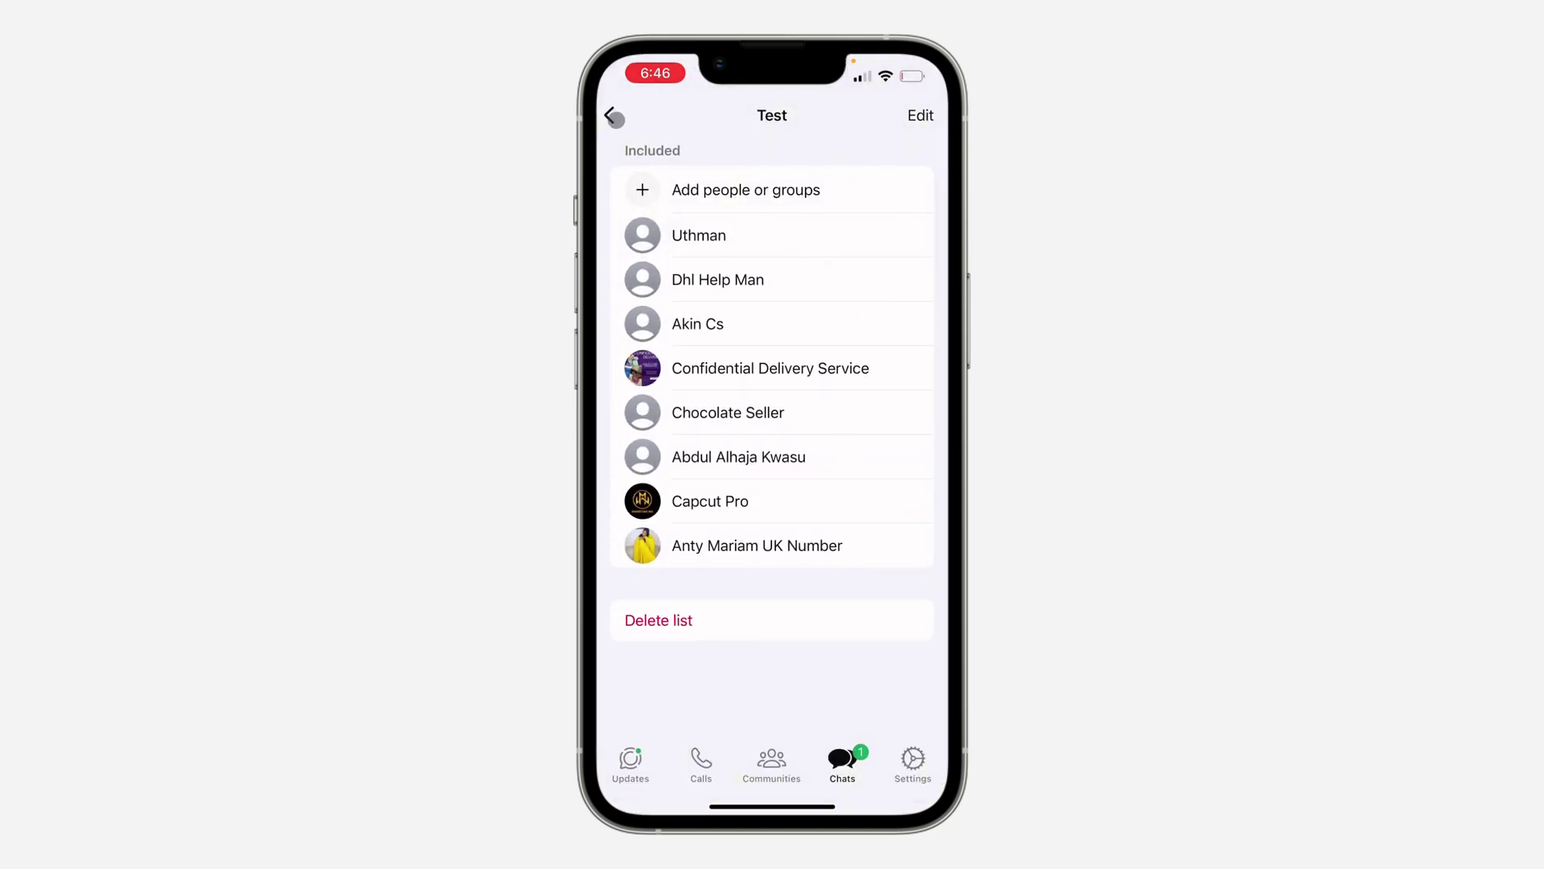
{"action": "left_click", "coordinate": [612, 115]}
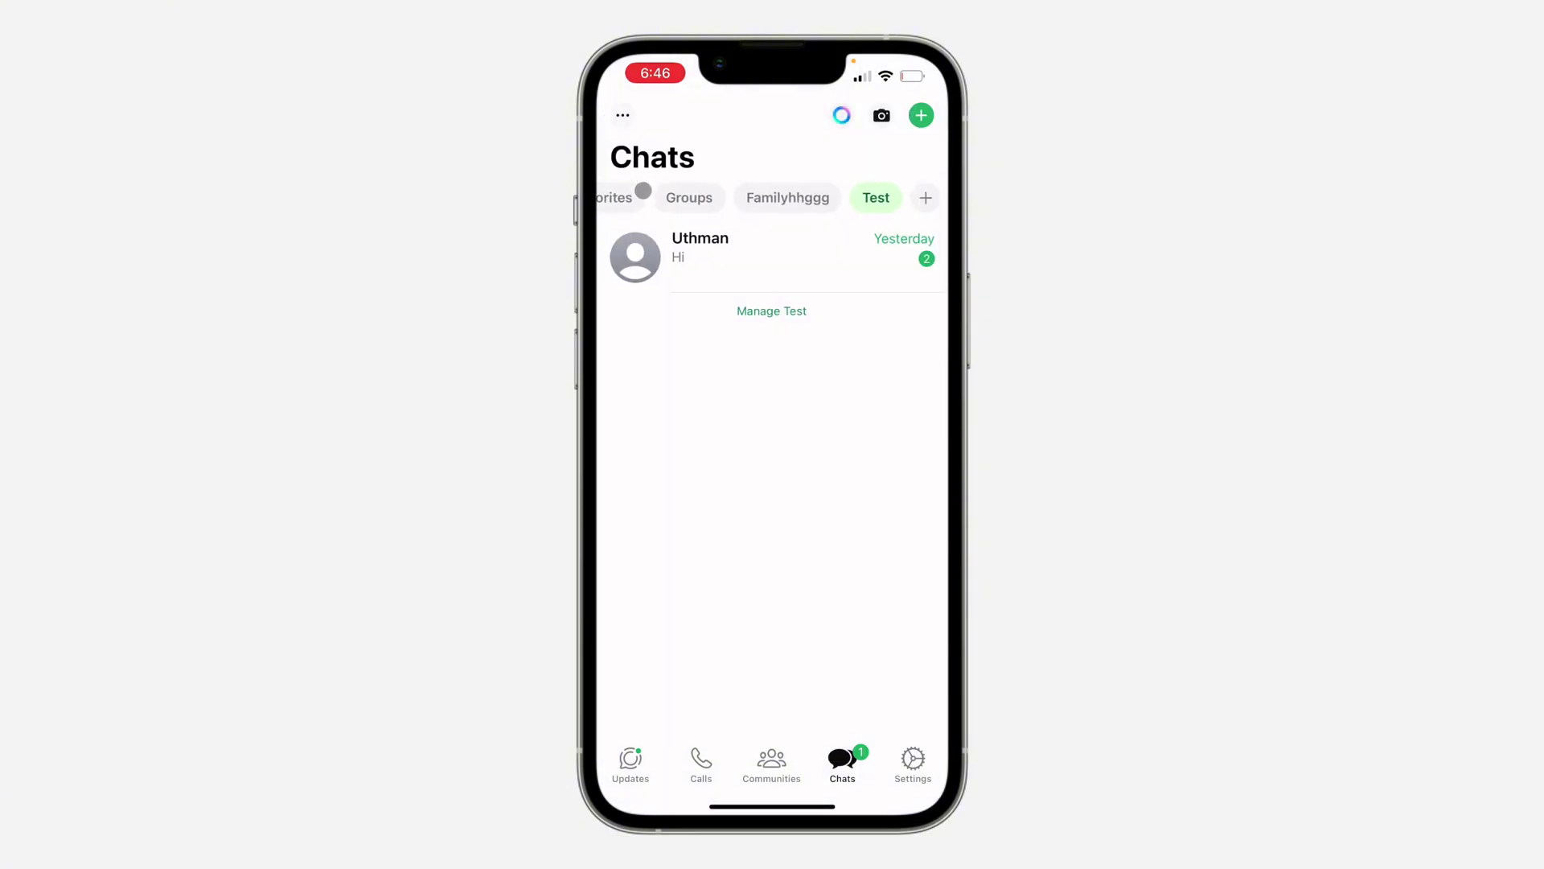
{"action": "left_click_drag", "start_coordinate": [625, 205], "coordinate": [644, 208]}
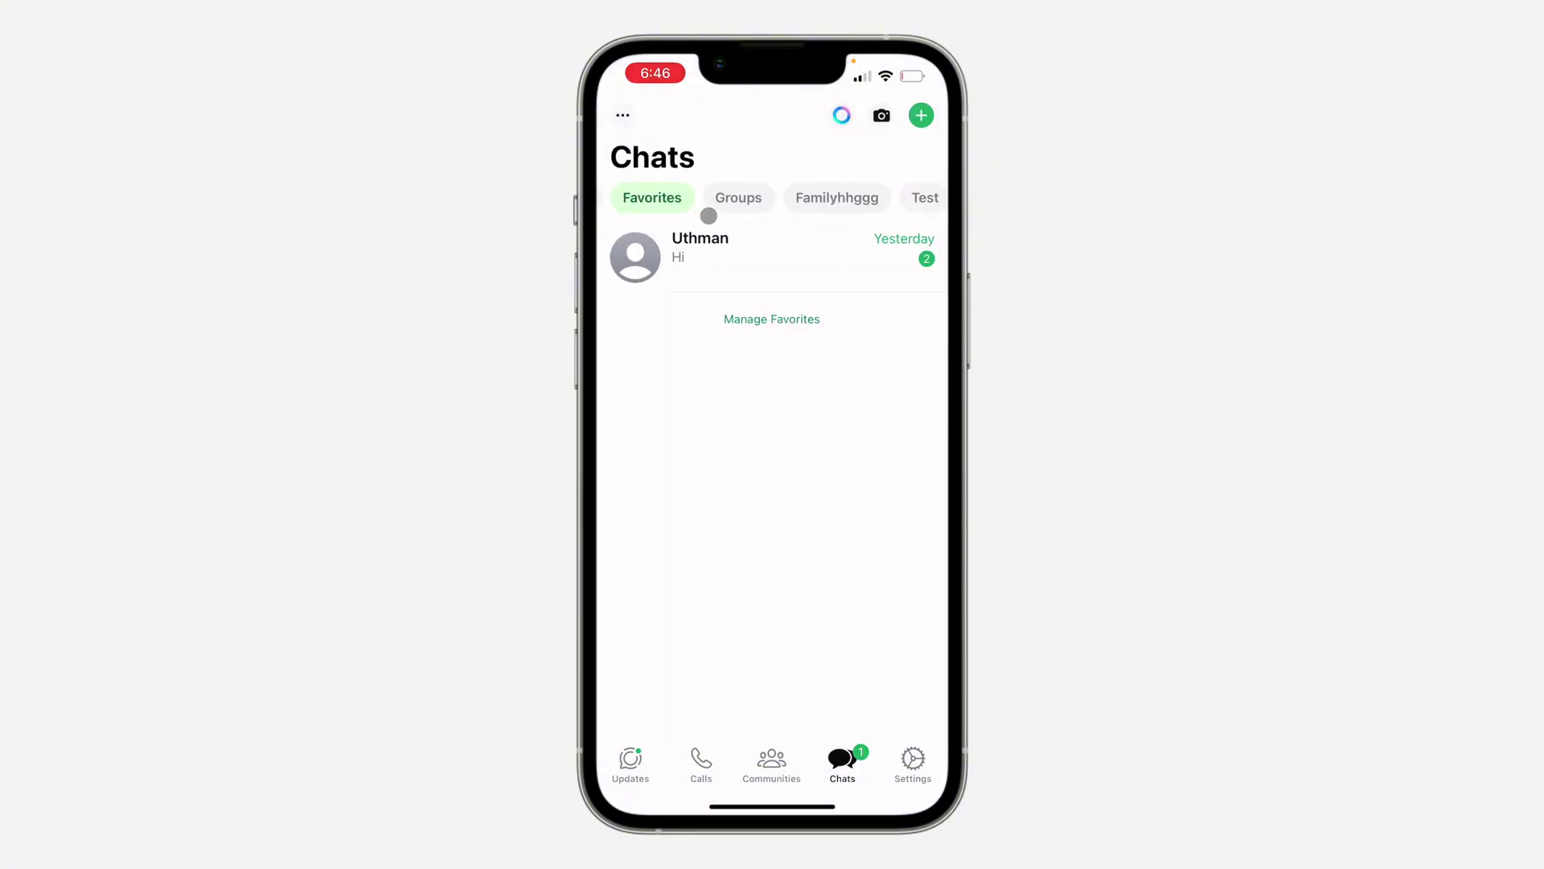